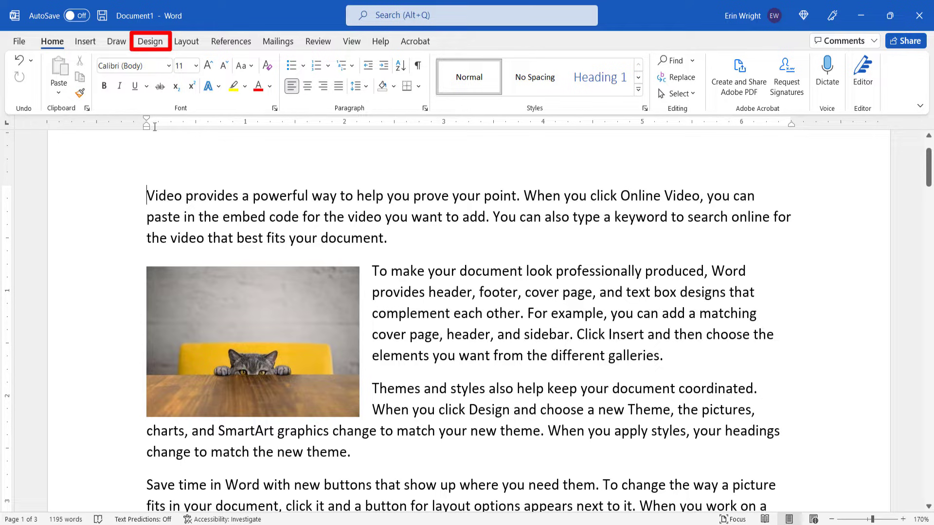
Apply a light green theme colour as the page colour from the Design tab
click(150, 41)
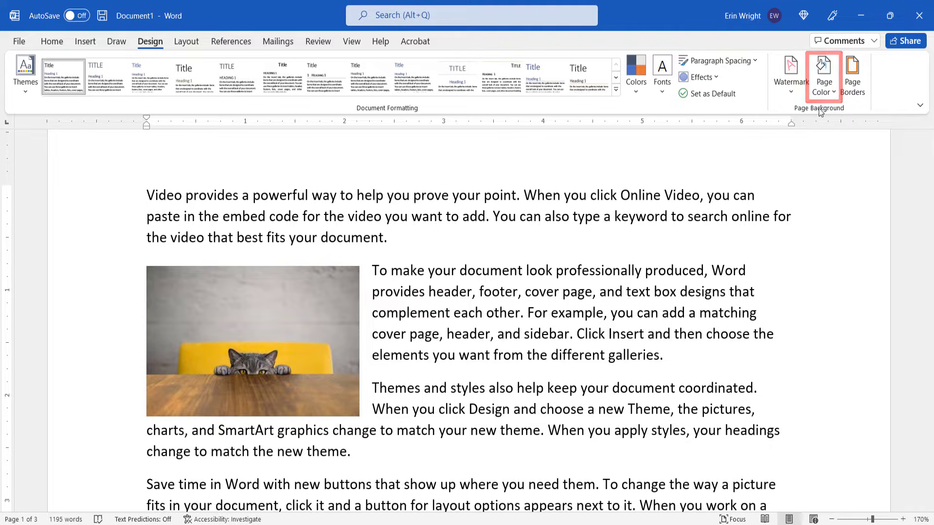
click(823, 88)
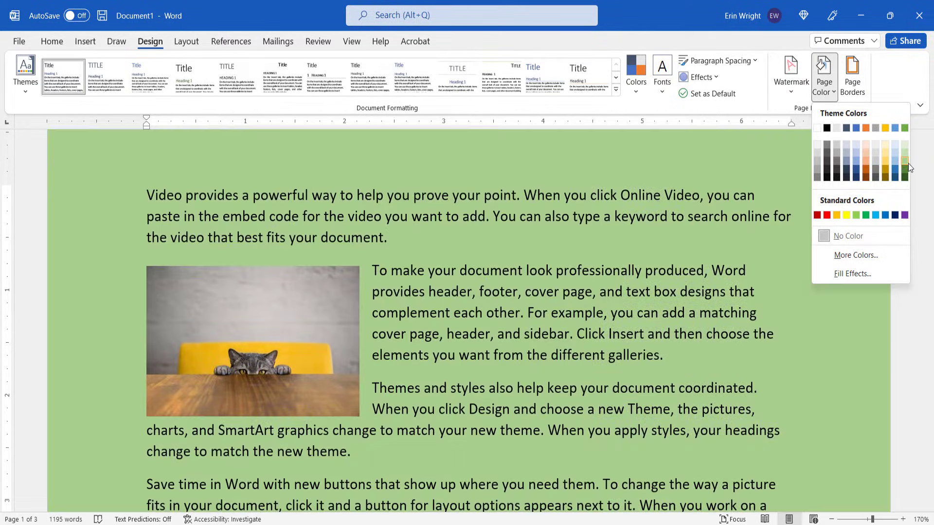
click(908, 163)
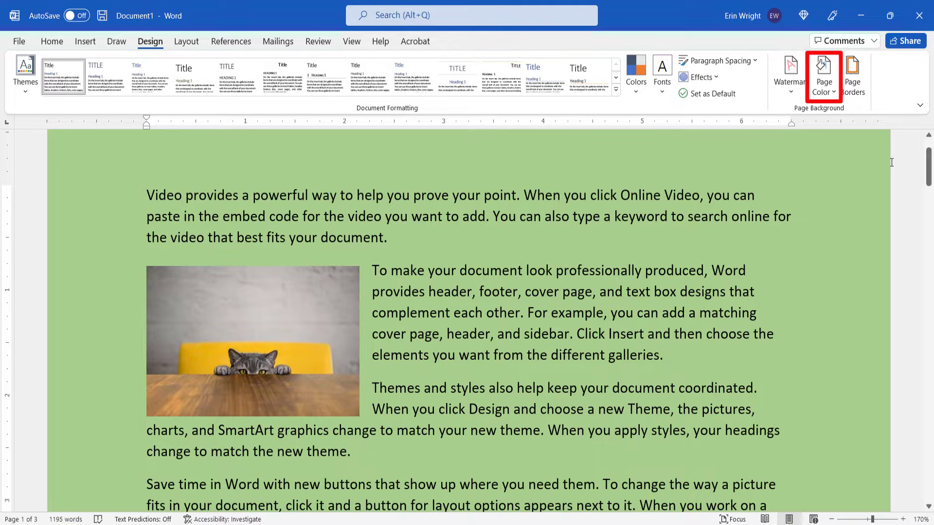
Set the page colour to No Color
click(824, 92)
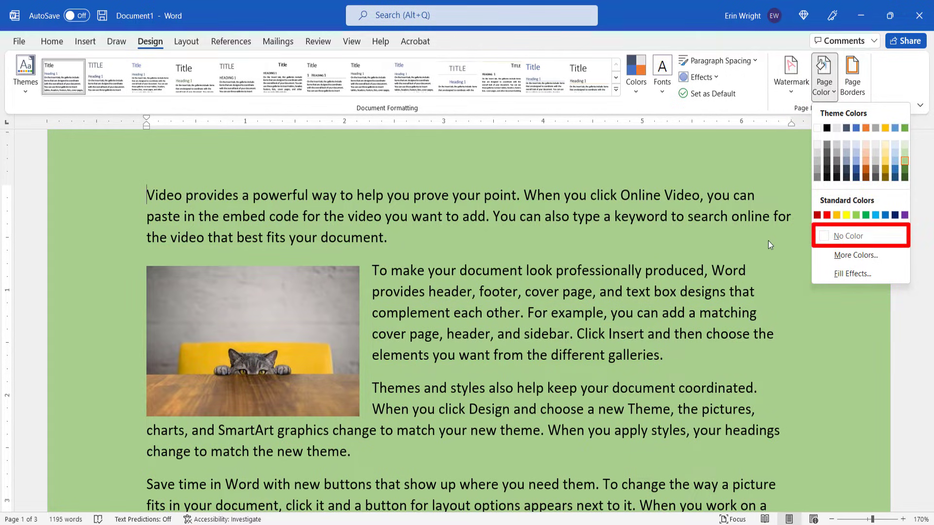
click(847, 235)
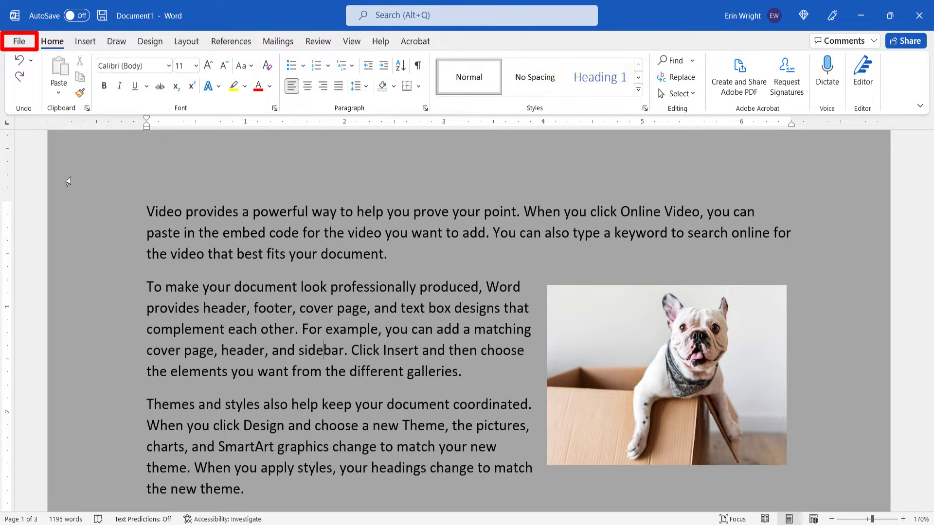
Enable 'Print background colors and images' in Word Options Display settings and confirm
click(19, 41)
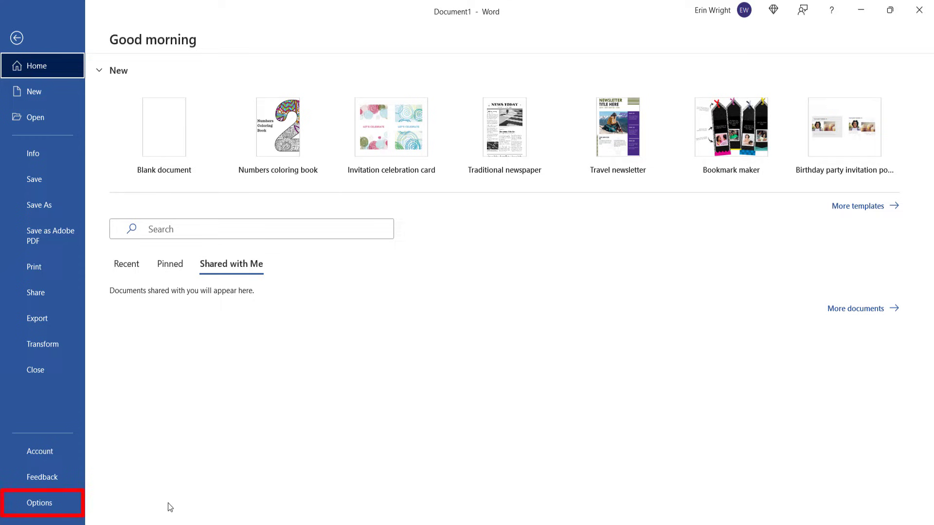
click(39, 503)
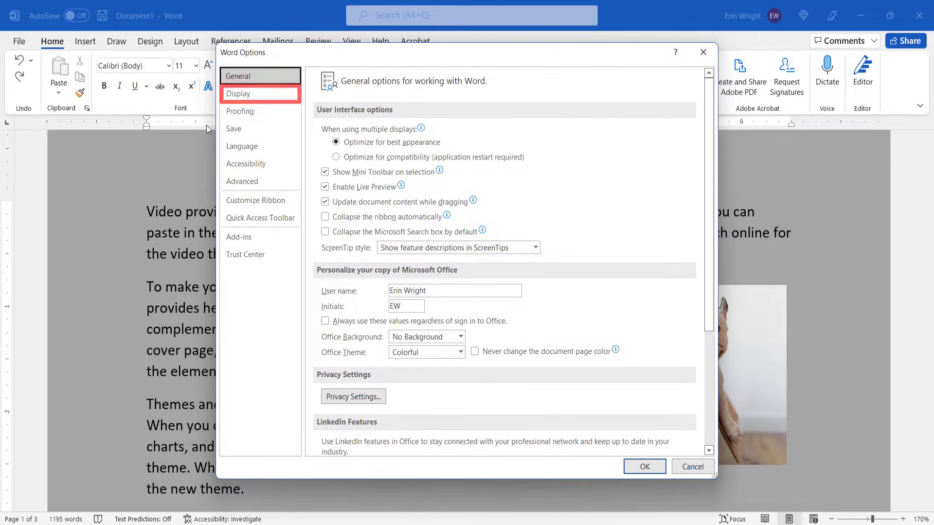
click(238, 93)
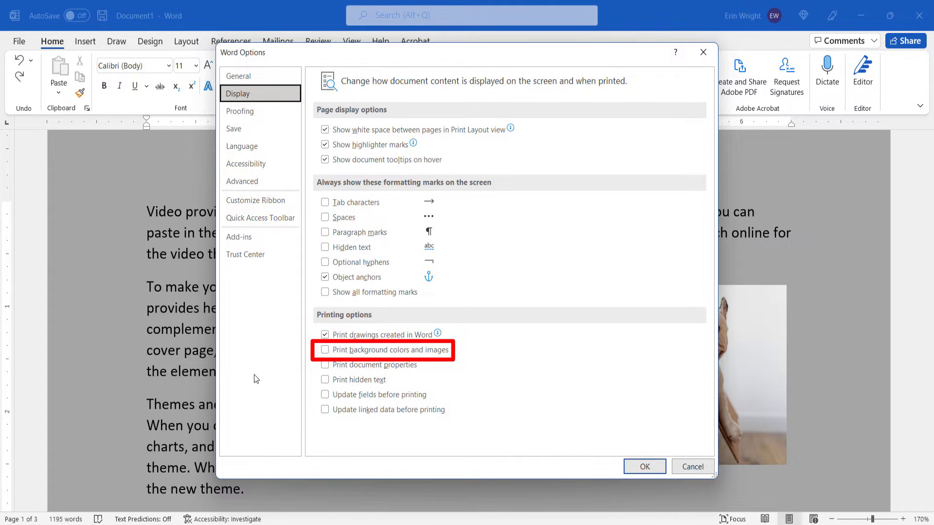
click(325, 350)
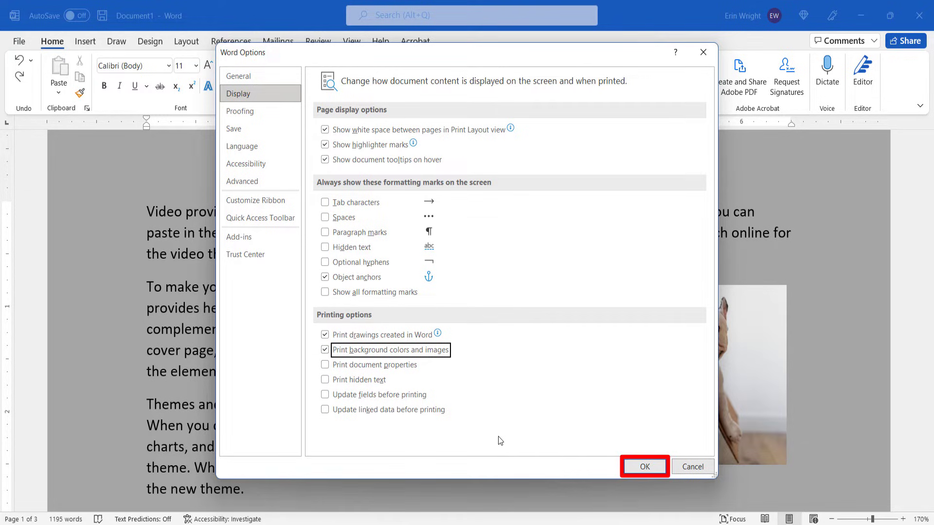
click(633, 467)
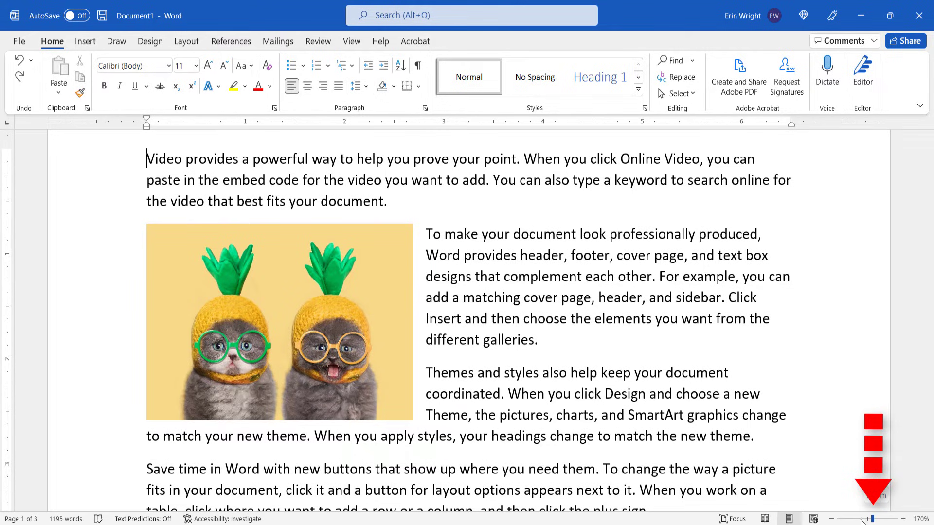
Zoom out and draw a rectangle shape spanning the whole first page
drag(872, 519, 851, 519)
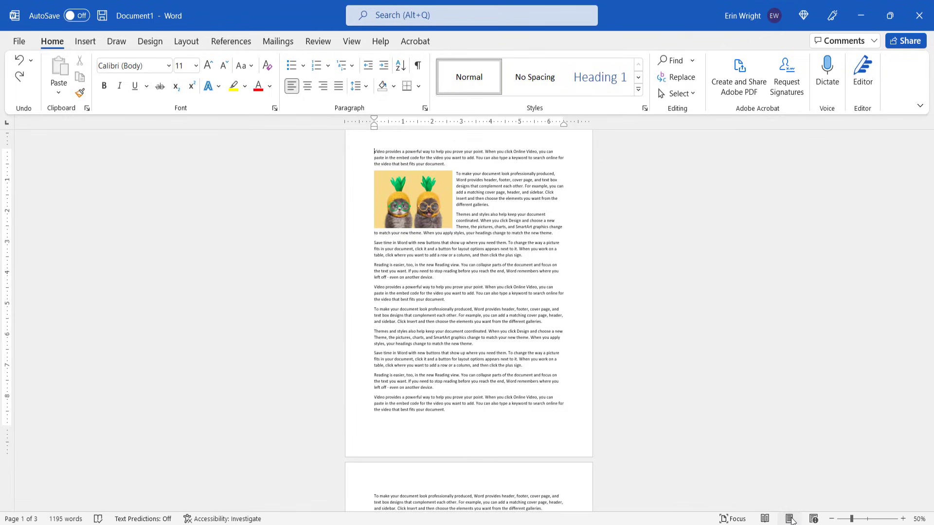
scroll(773, 490, up, 1)
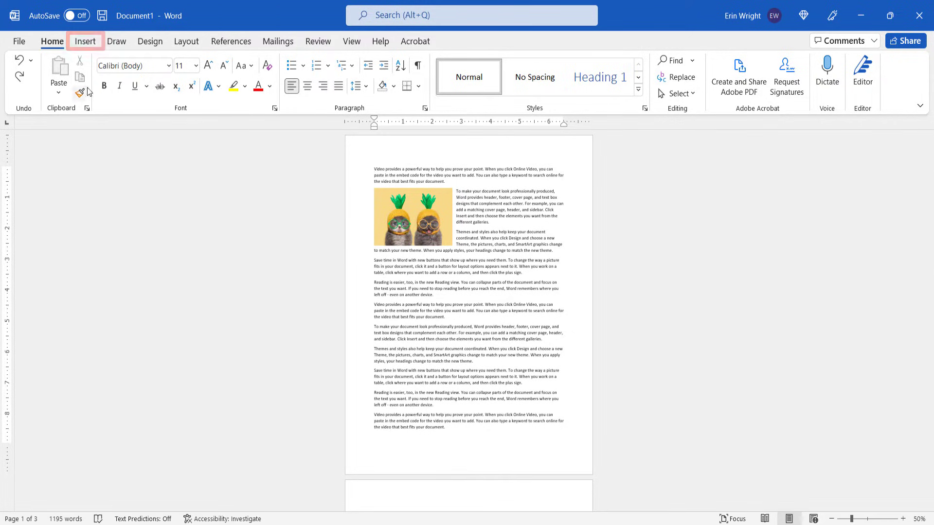
click(85, 41)
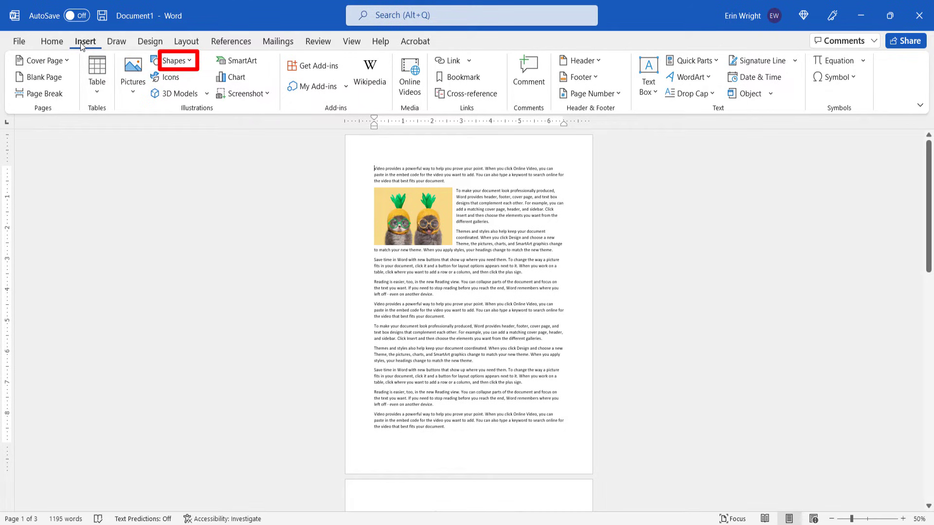
click(173, 61)
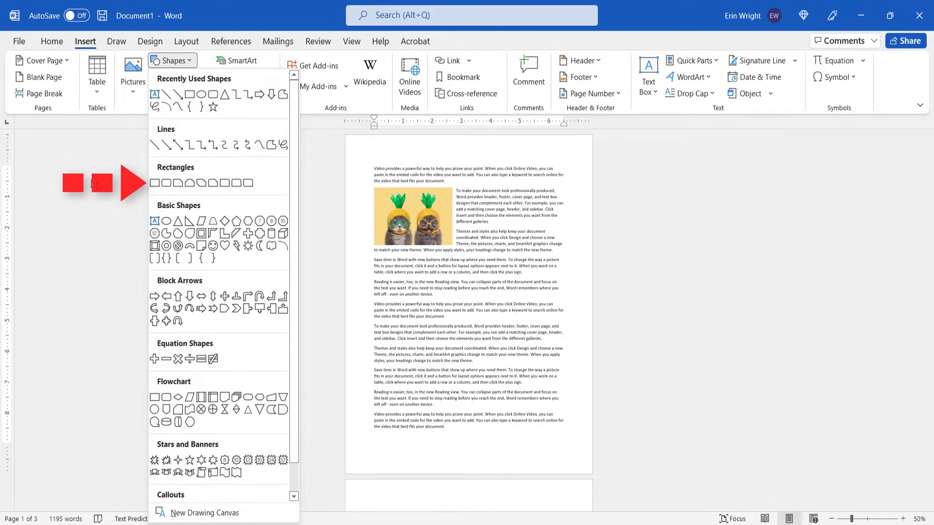
click(155, 183)
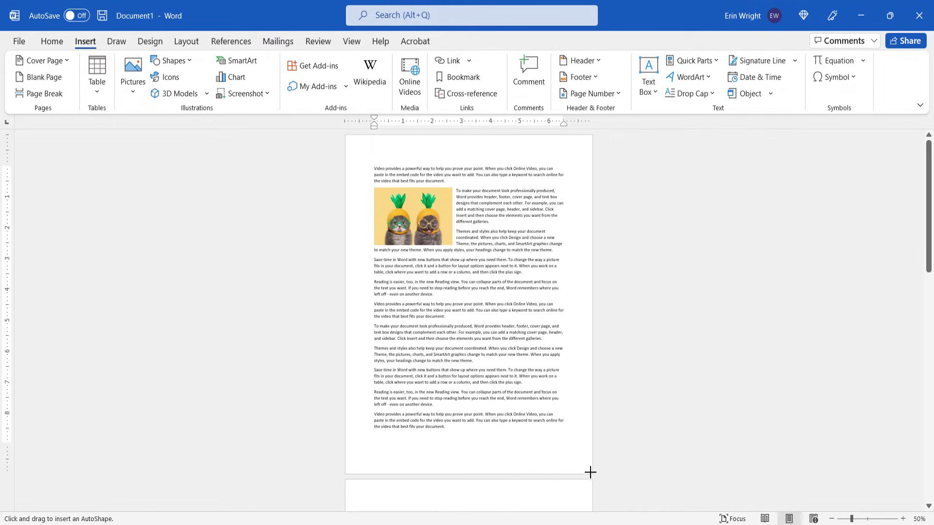
mouse_move(592, 473)
mouse_down()
mouse_move(313, 179)
mouse_move(336, 133)
mouse_up()
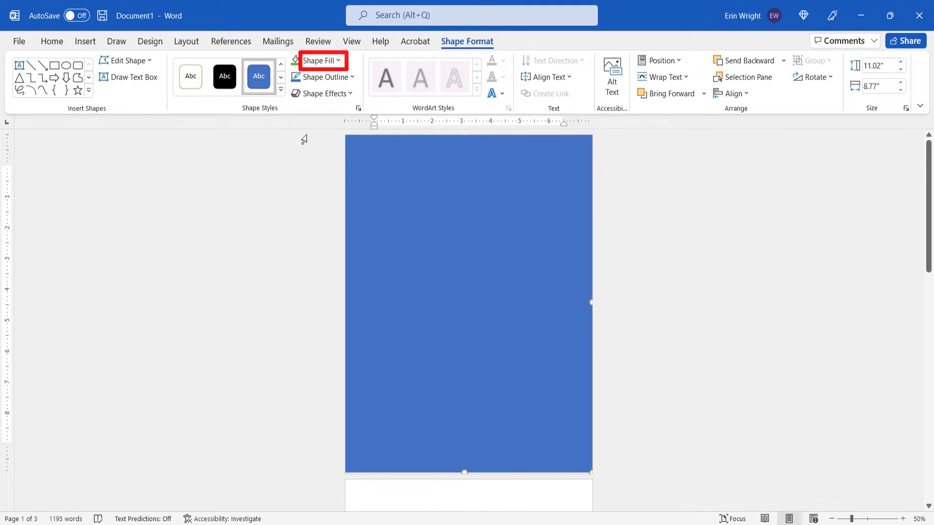
Set the full-page rectangle's shape fill to the green theme colour
click(338, 61)
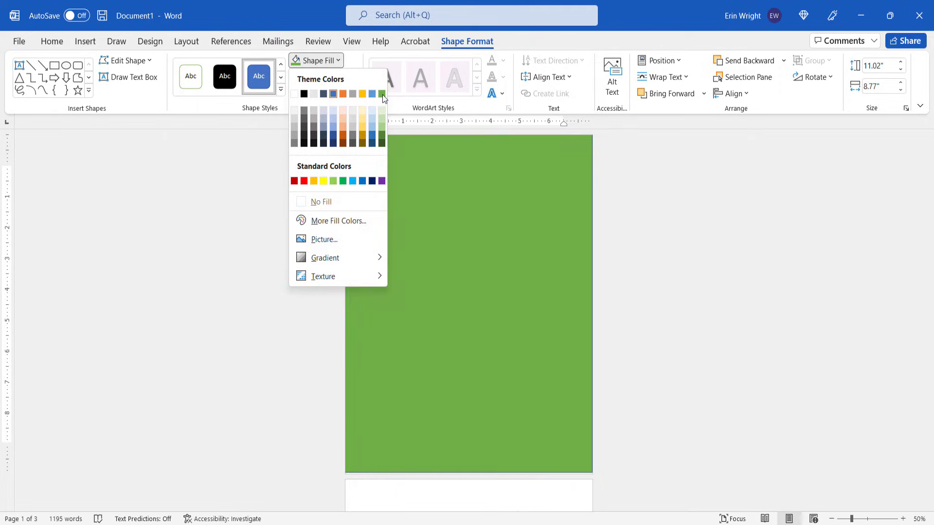
click(382, 93)
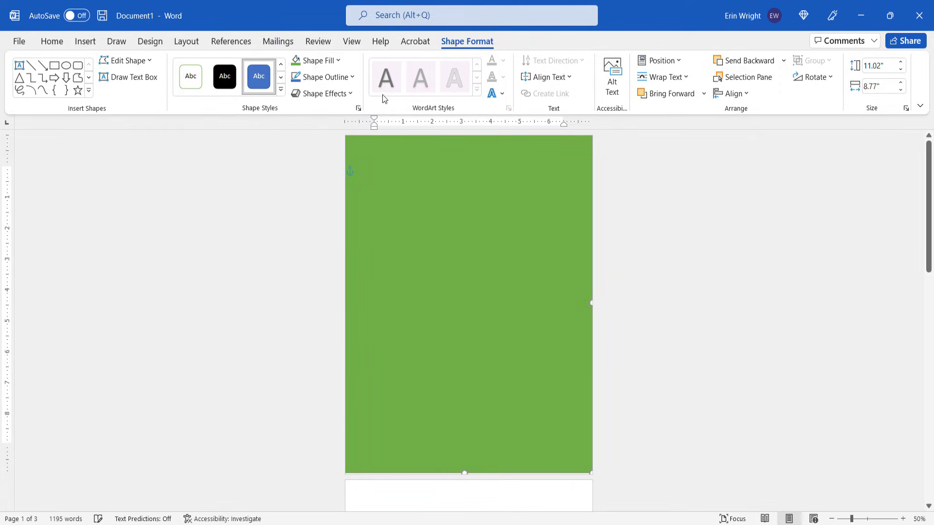
Send the green rectangle behind text, then zoom back in to read the page
right_click(395, 180)
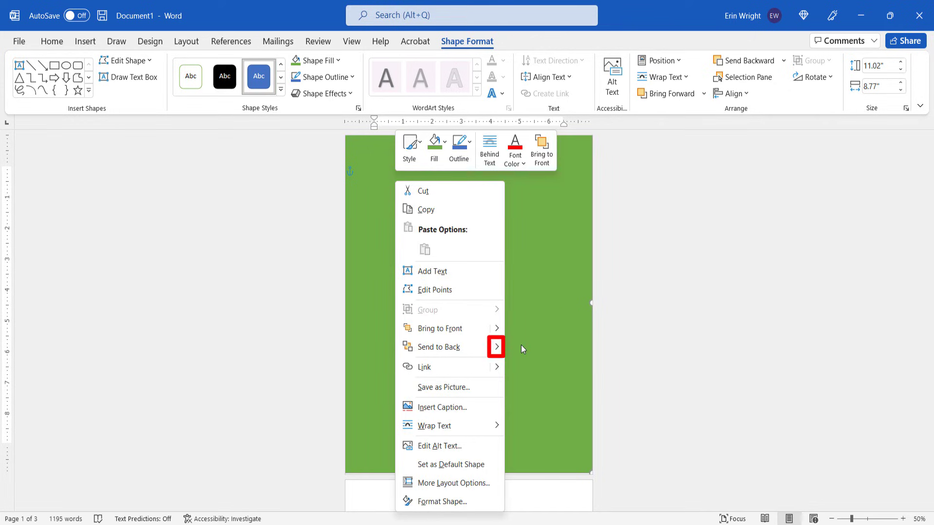
mouse_move(449, 347)
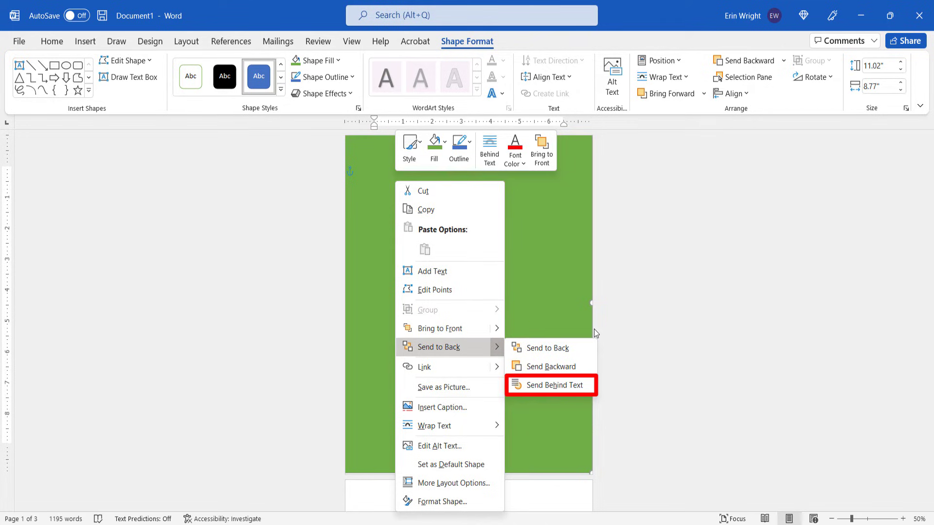
click(550, 385)
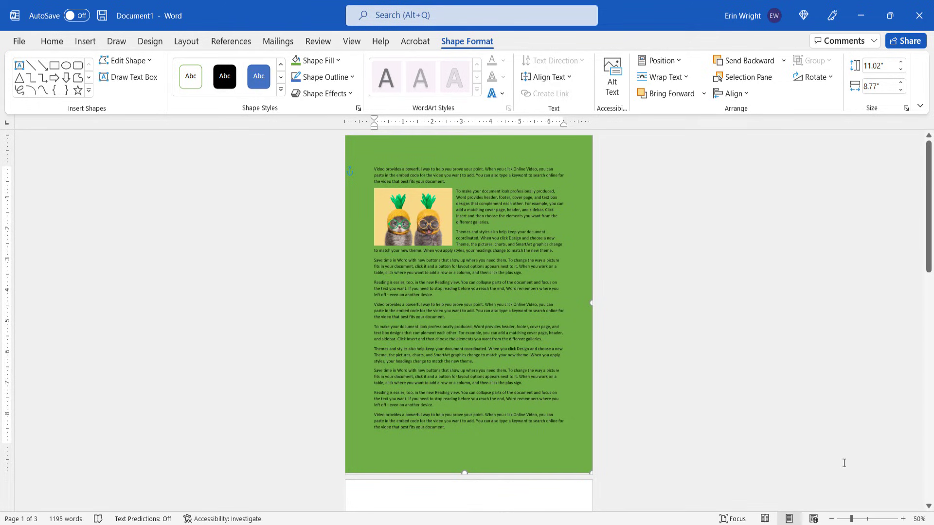
click(871, 519)
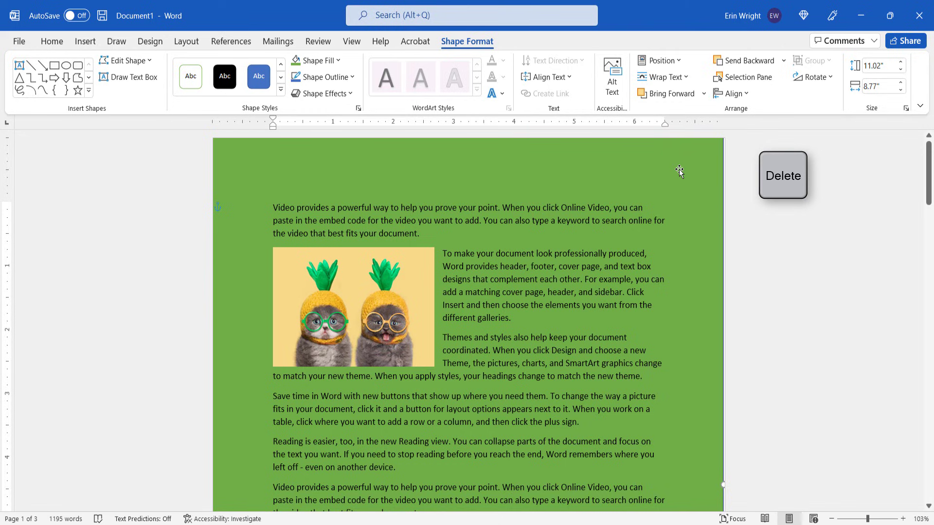
Delete the selected green full-page rectangle
key(Delete)
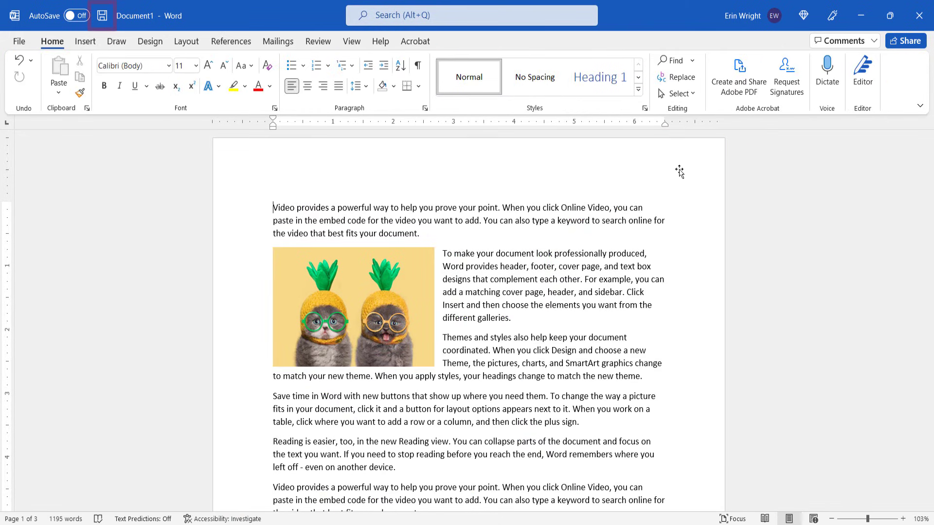